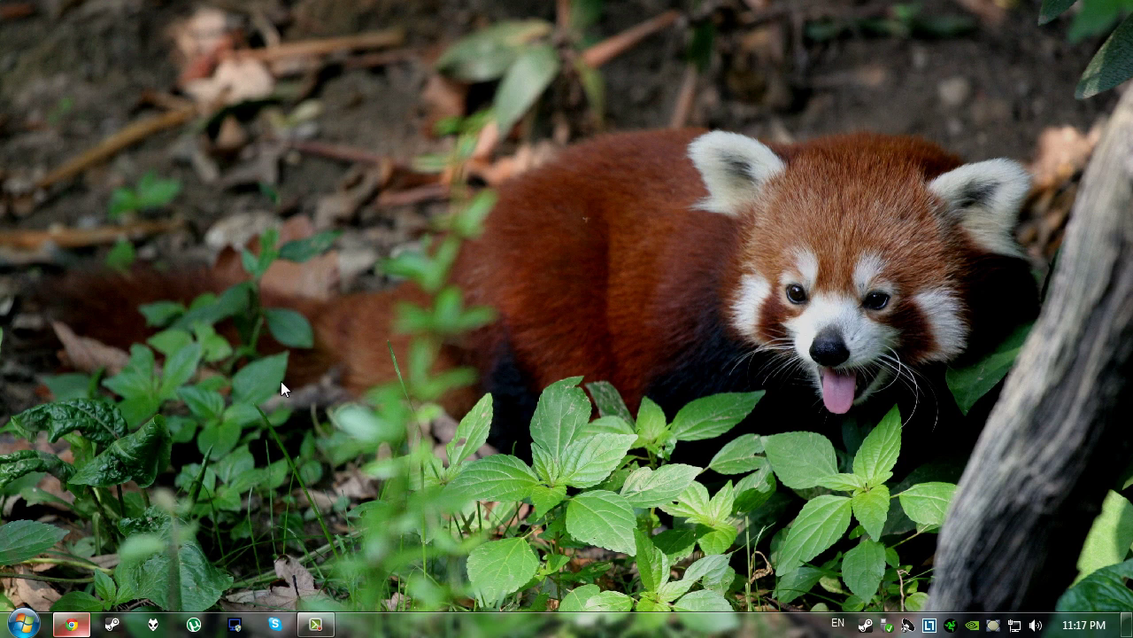
pyautogui.click(71, 624)
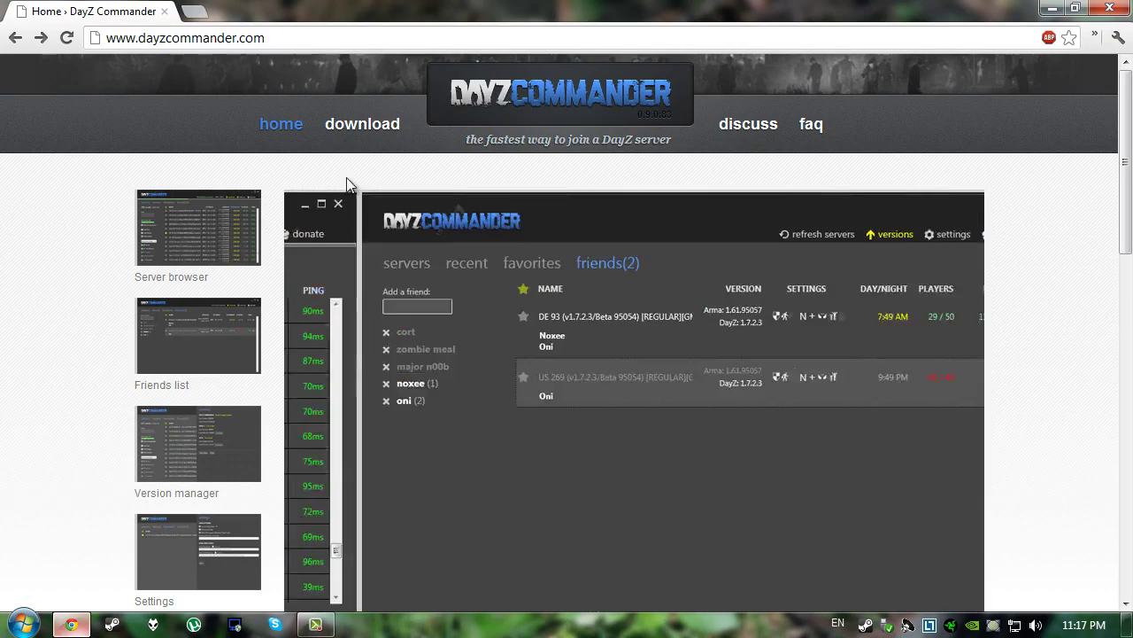
pyautogui.click(390, 129)
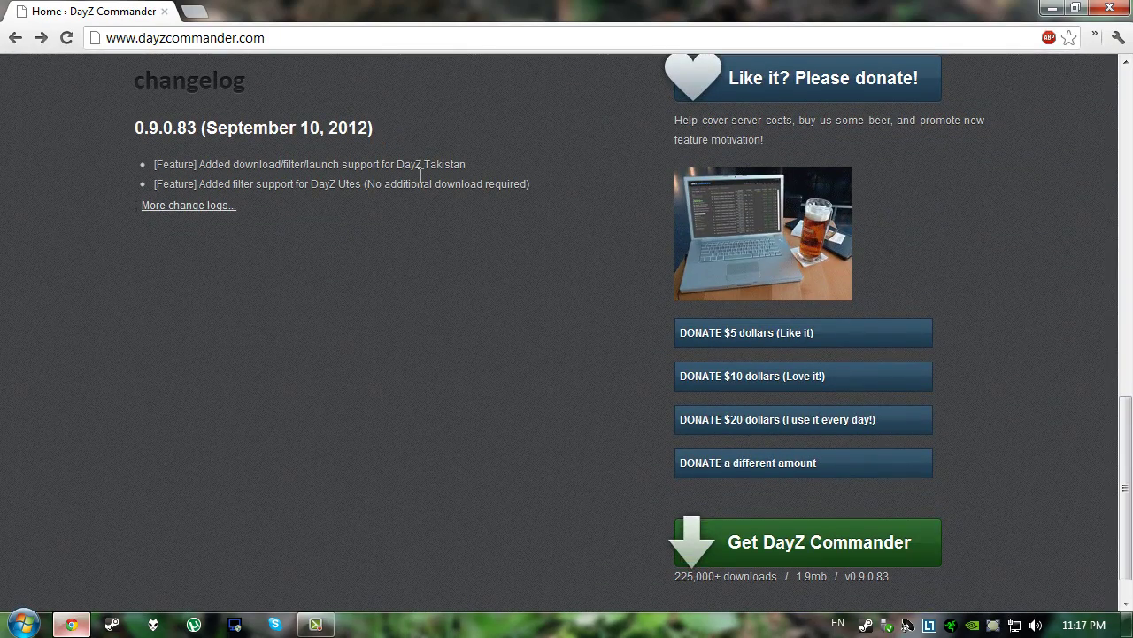
pyautogui.click(786, 542)
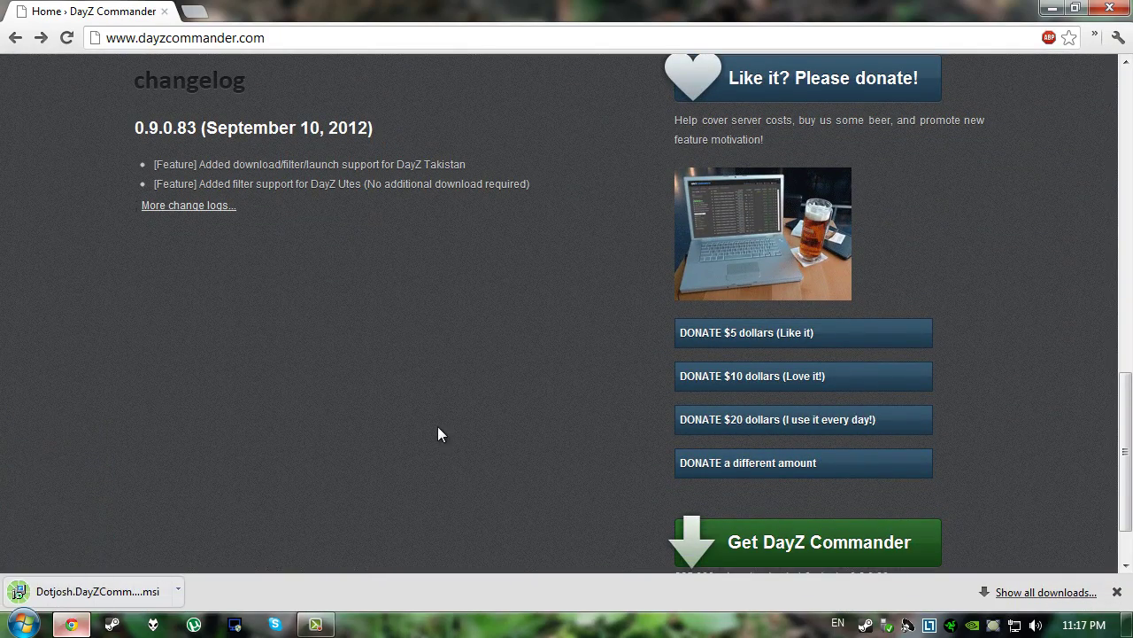
pyautogui.click(1049, 8)
# Open the Downloads folder and run Dotjosh.DayZCommander.Installer, allowing the unverified publisher's file to start
pyautogui.click(23, 624)
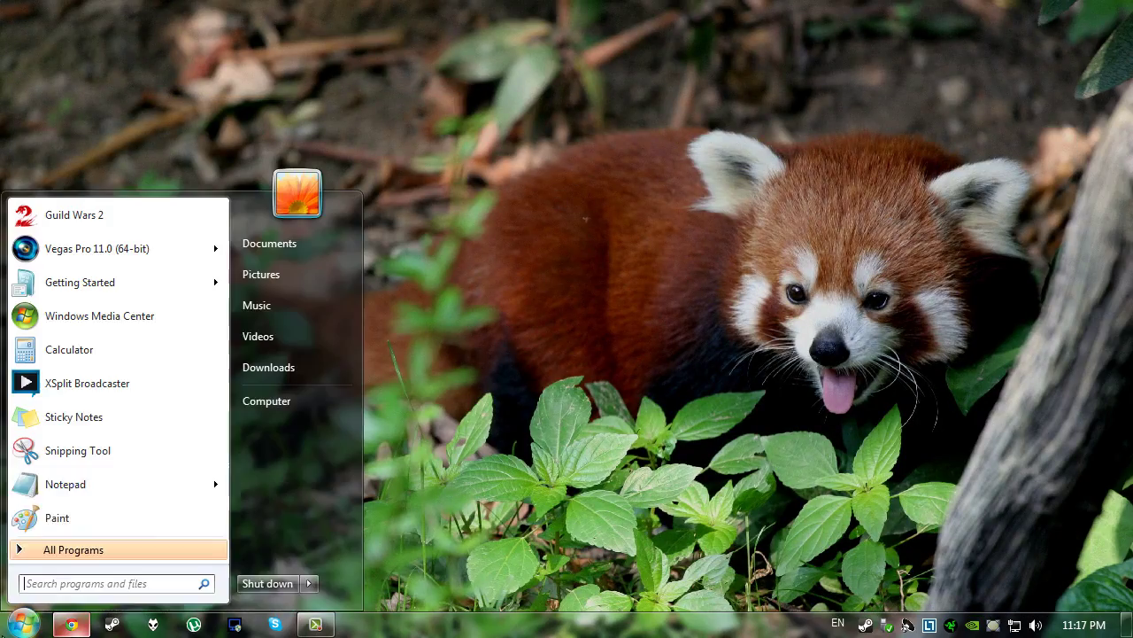
pyautogui.click(329, 370)
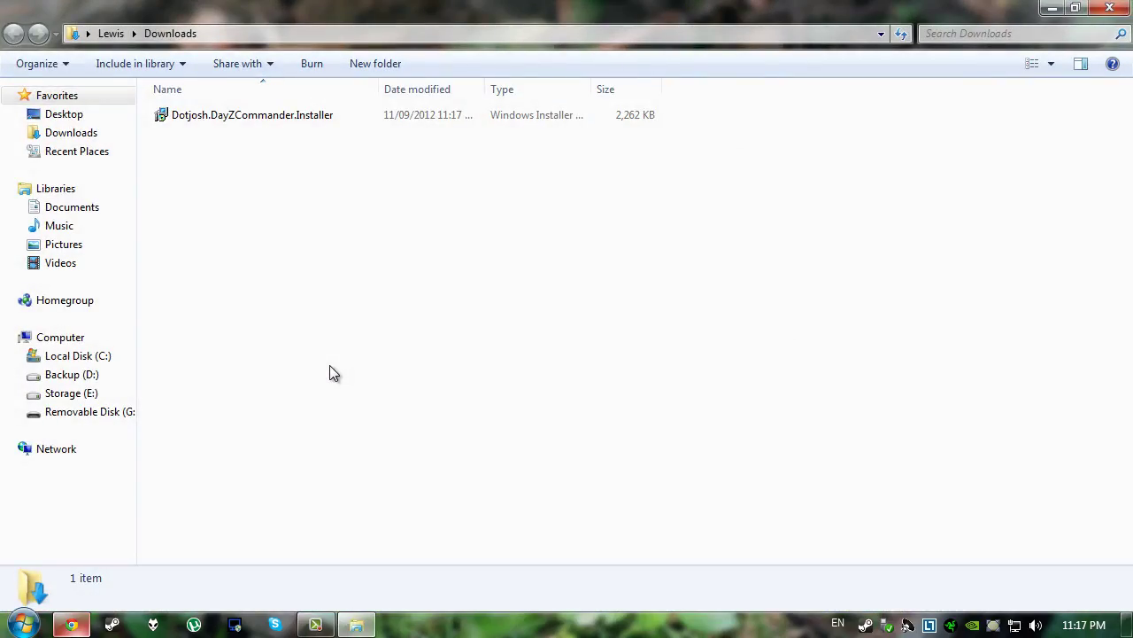
pyautogui.doubleClick(341, 112)
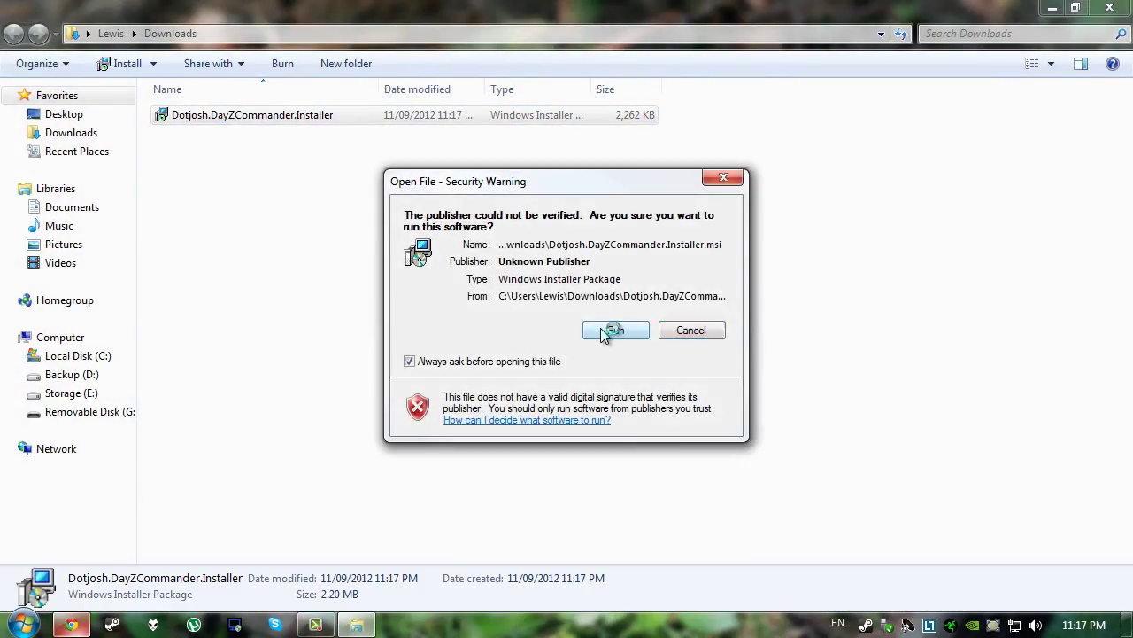
pyautogui.click(612, 330)
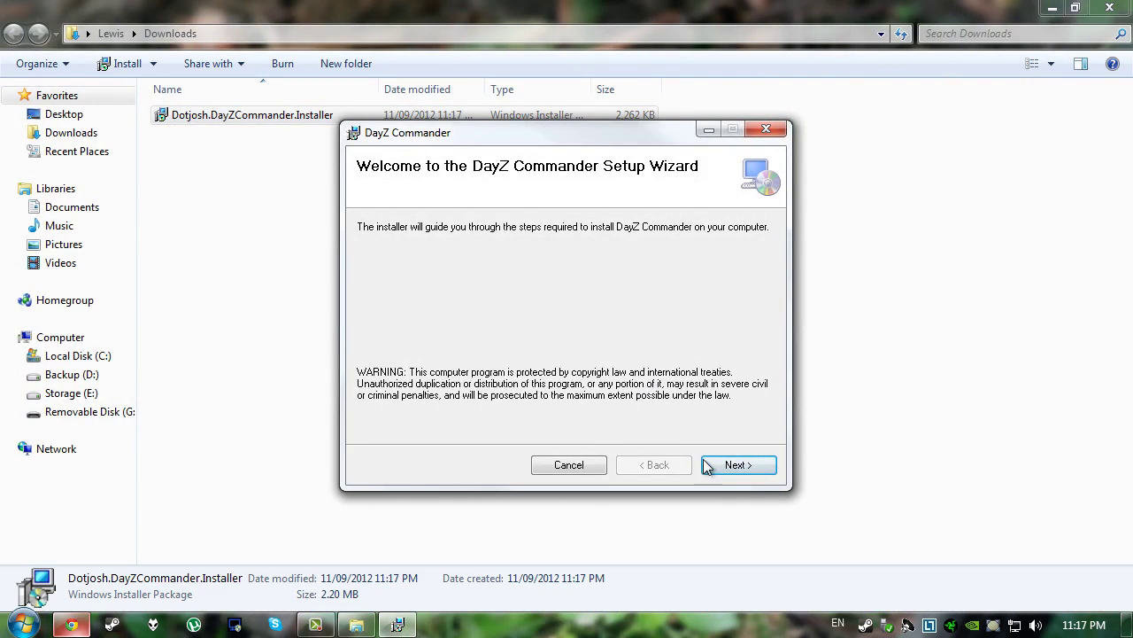
# Install DayZ Commander for everyone in the default folder, closing the Downloads window and the finished setup wizard
pyautogui.click(739, 465)
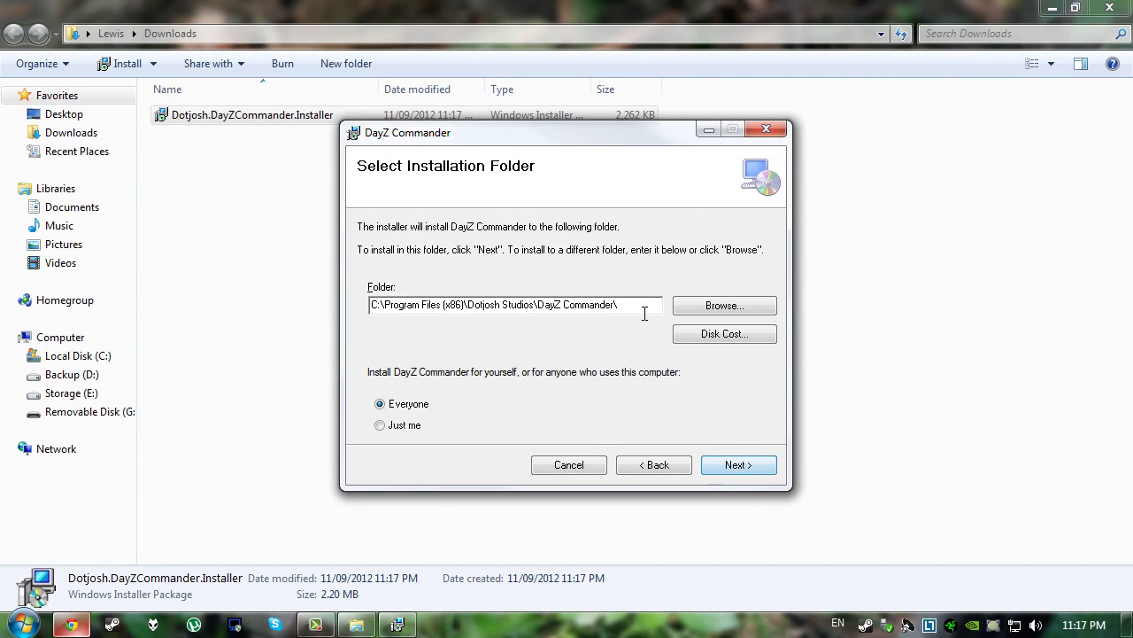
pyautogui.click(756, 471)
pyautogui.click(756, 471)
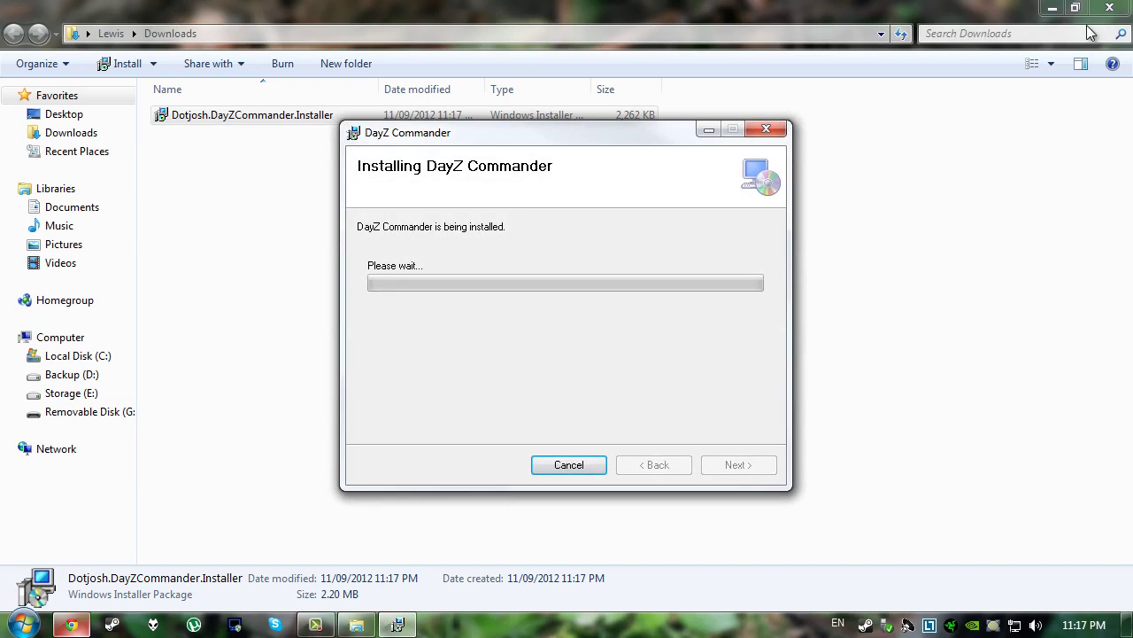
pyautogui.click(1109, 7)
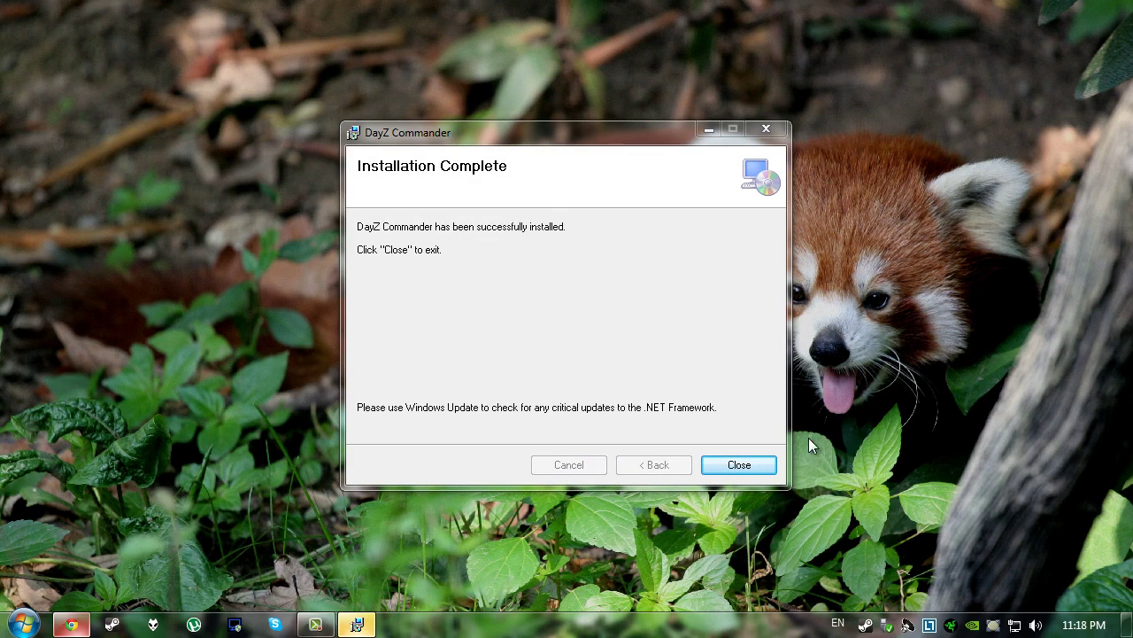
pyautogui.click(728, 468)
# Search the installed programs for "dayz" and launch DayZ Commander
pyautogui.click(23, 624)
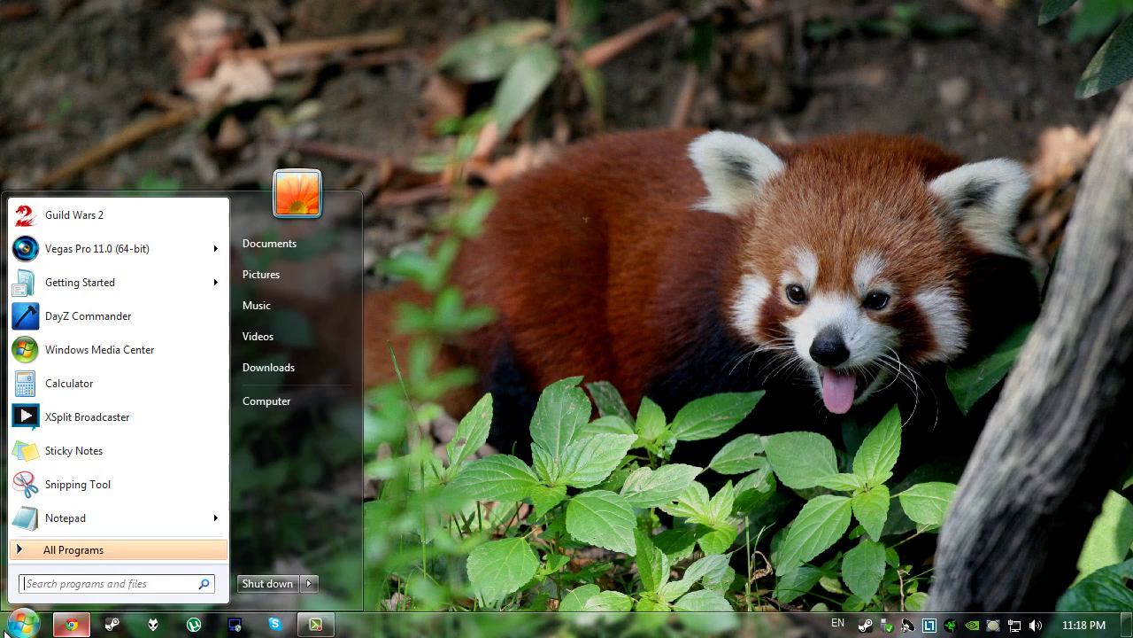
pyautogui.write('dayz')
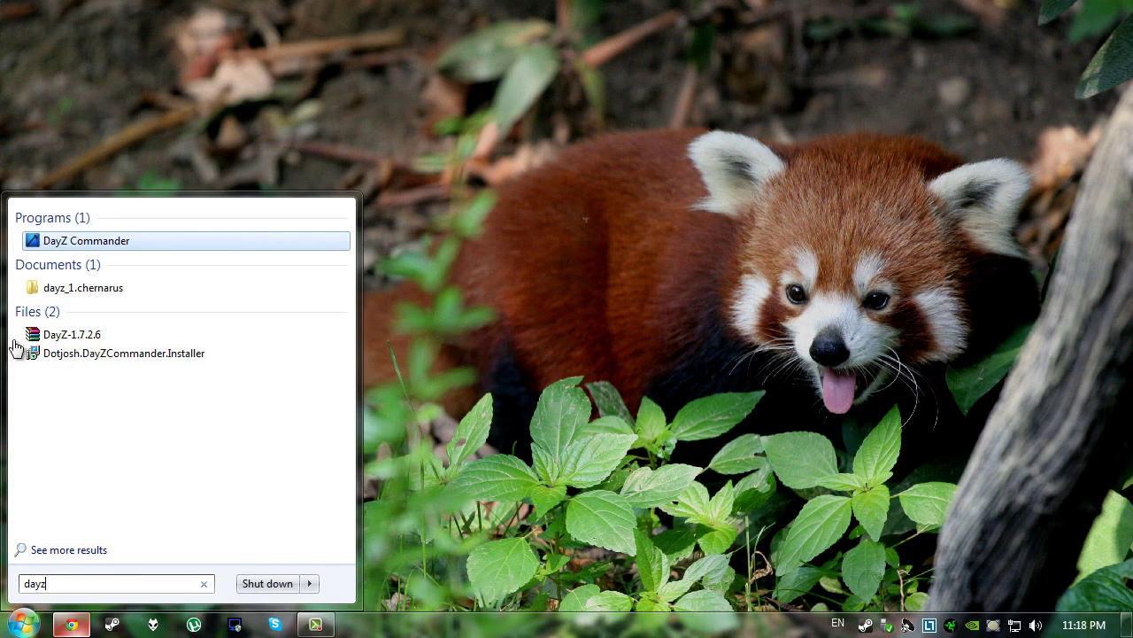
pyautogui.click(67, 242)
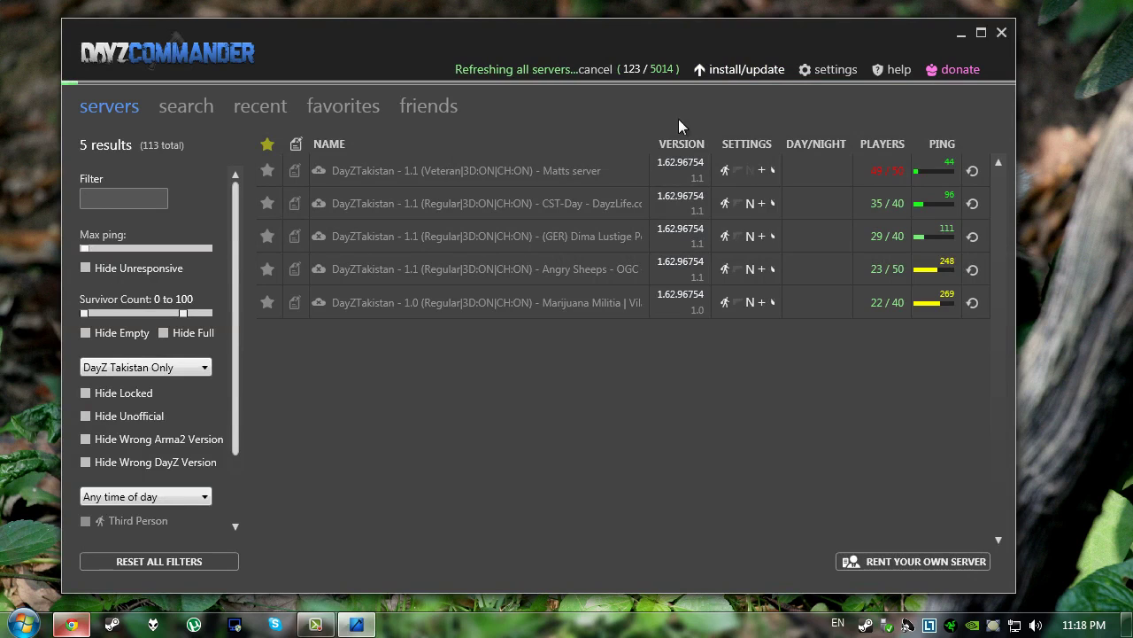
# Install version 1.1 (Latest) of the additional mod DayZ Takistan, check its available versions and return to the server list
pyautogui.click(749, 71)
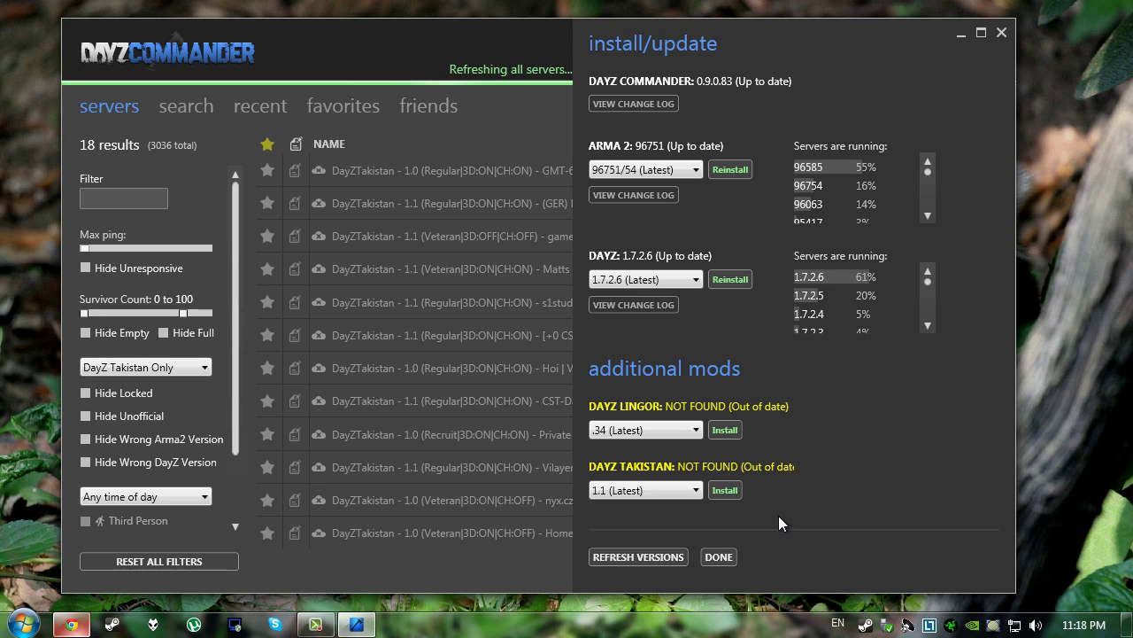
pyautogui.click(728, 492)
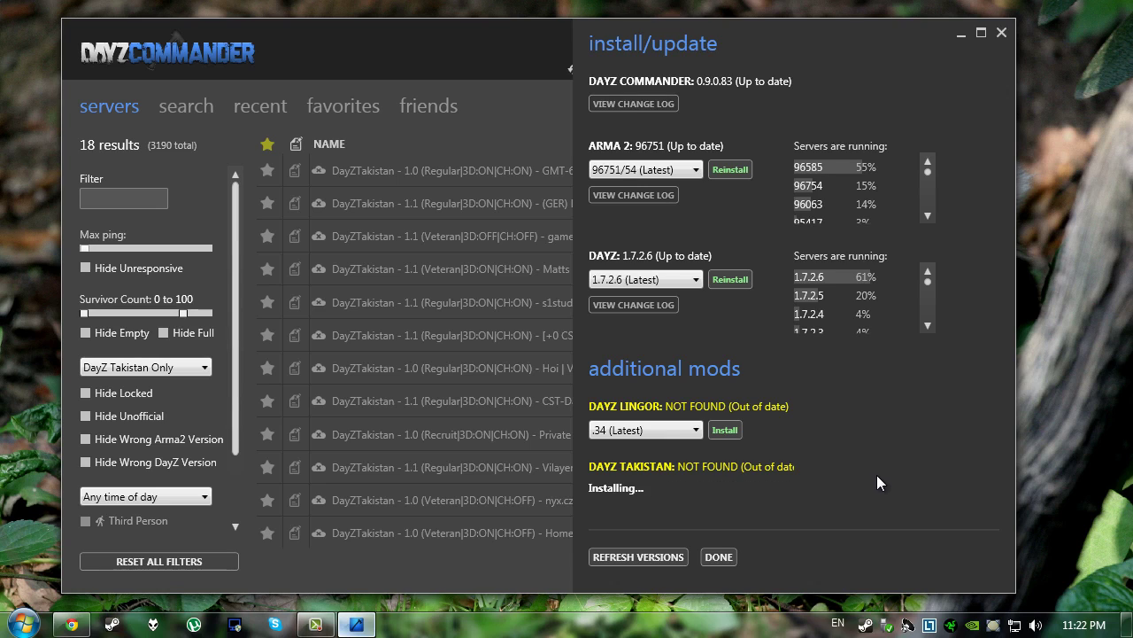
pyautogui.click(651, 489)
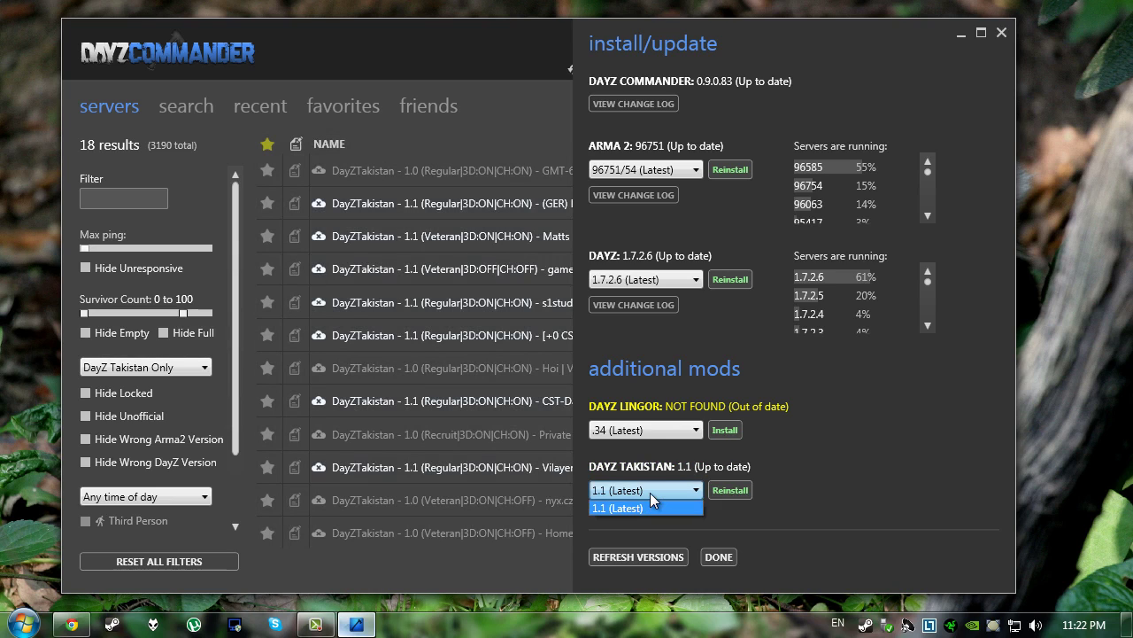
pyautogui.click(650, 493)
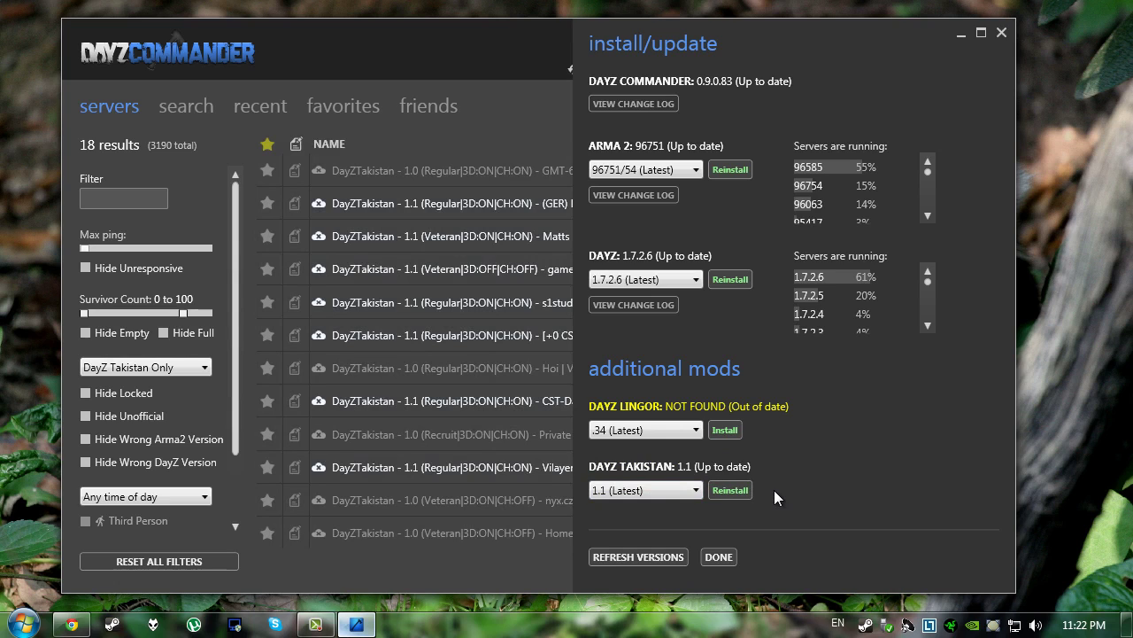
pyautogui.click(718, 556)
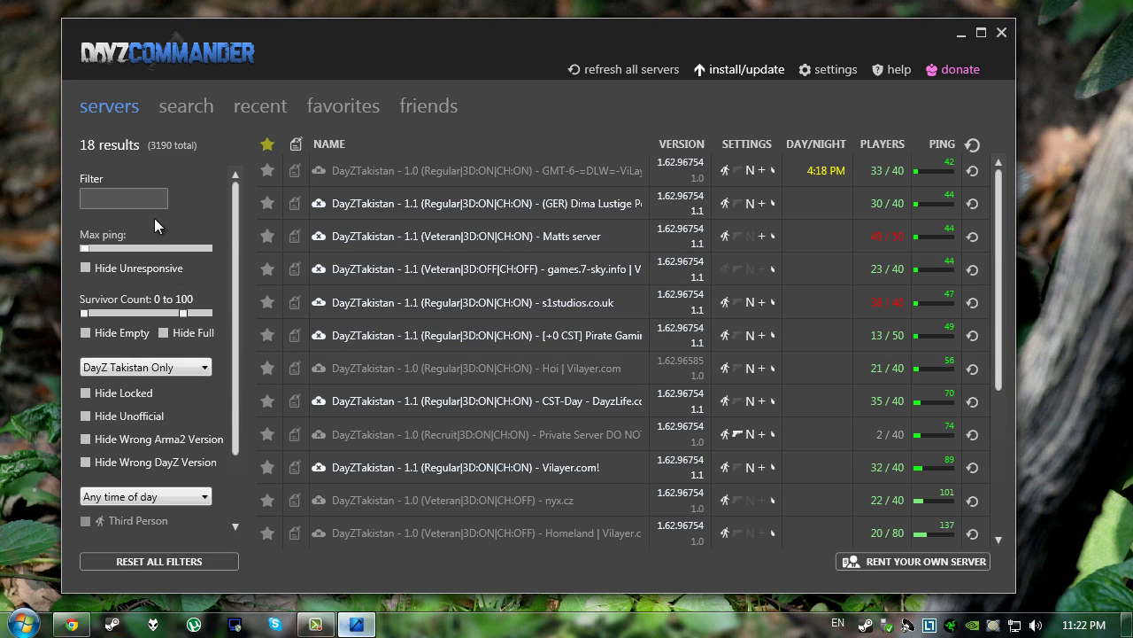
# Keep the mod filter on DayZ Takistan Only and sort the server list by number of players, highest first
pyautogui.click(194, 376)
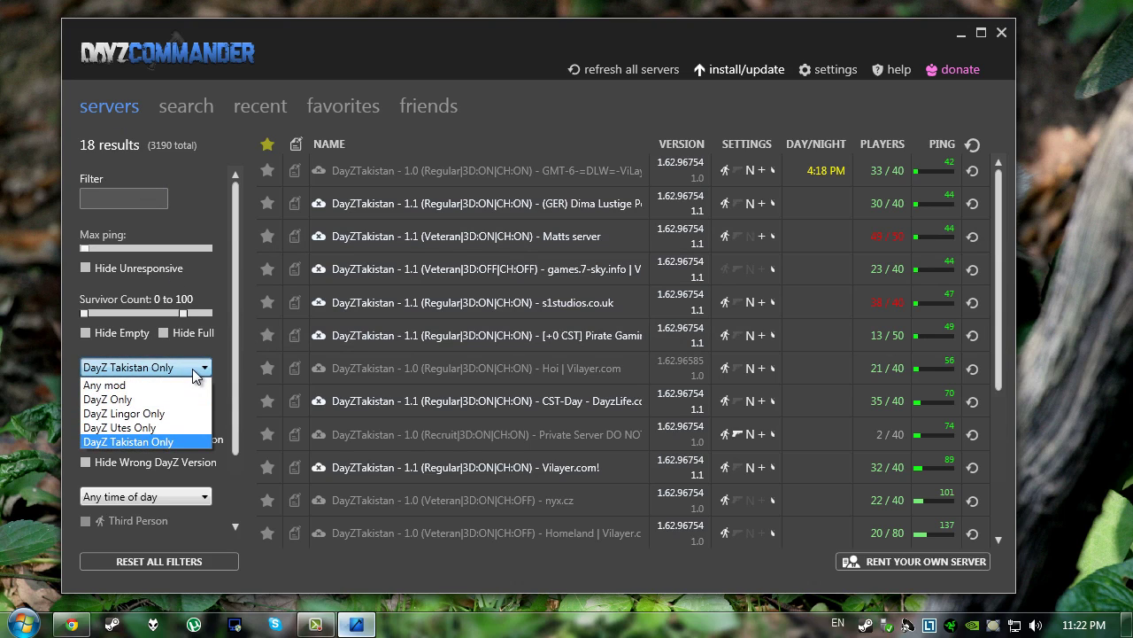
pyautogui.click(192, 369)
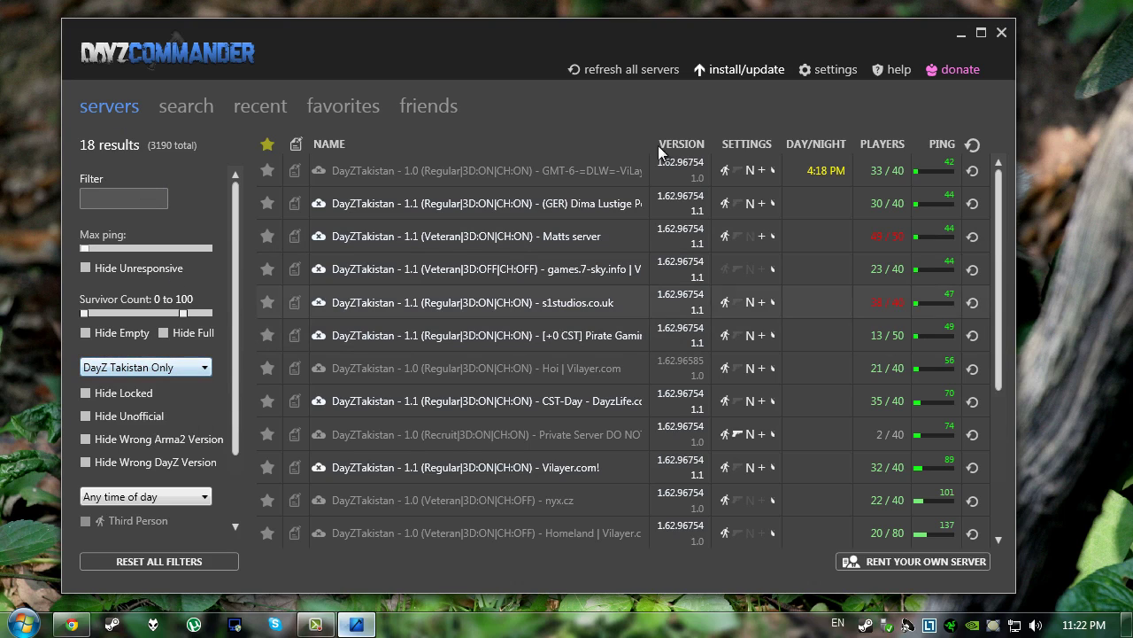
pyautogui.click(894, 148)
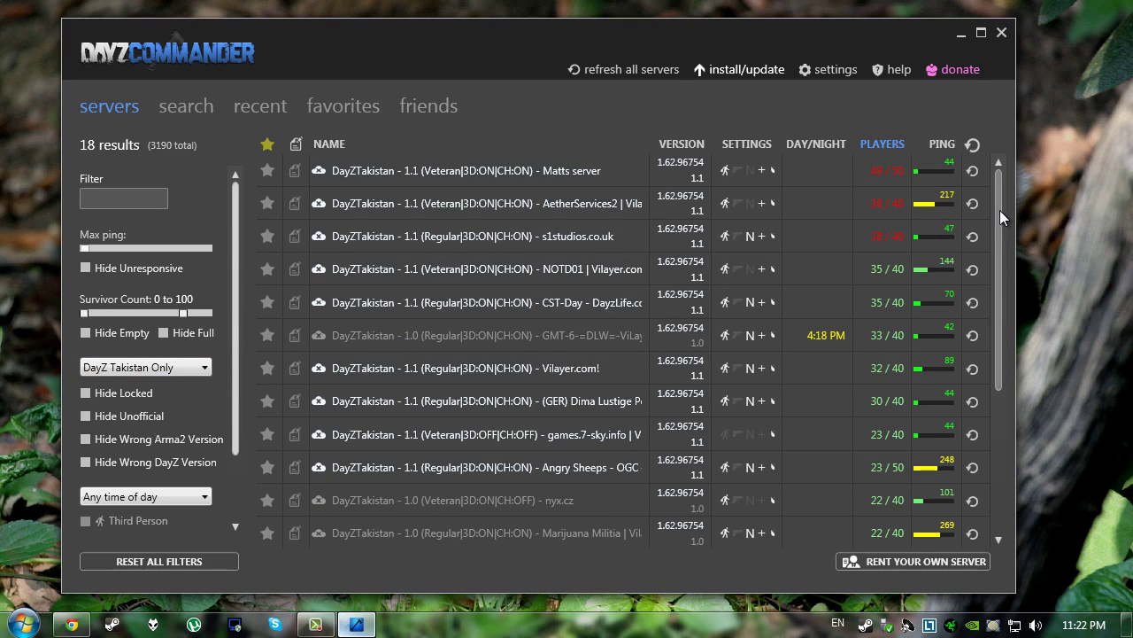
# Browse the Takistan servers and join the version 1.1 server "(GER) Dima Lustige PonyHof"
pyautogui.moveTo(998, 237); pyautogui.dragTo(1000, 264)
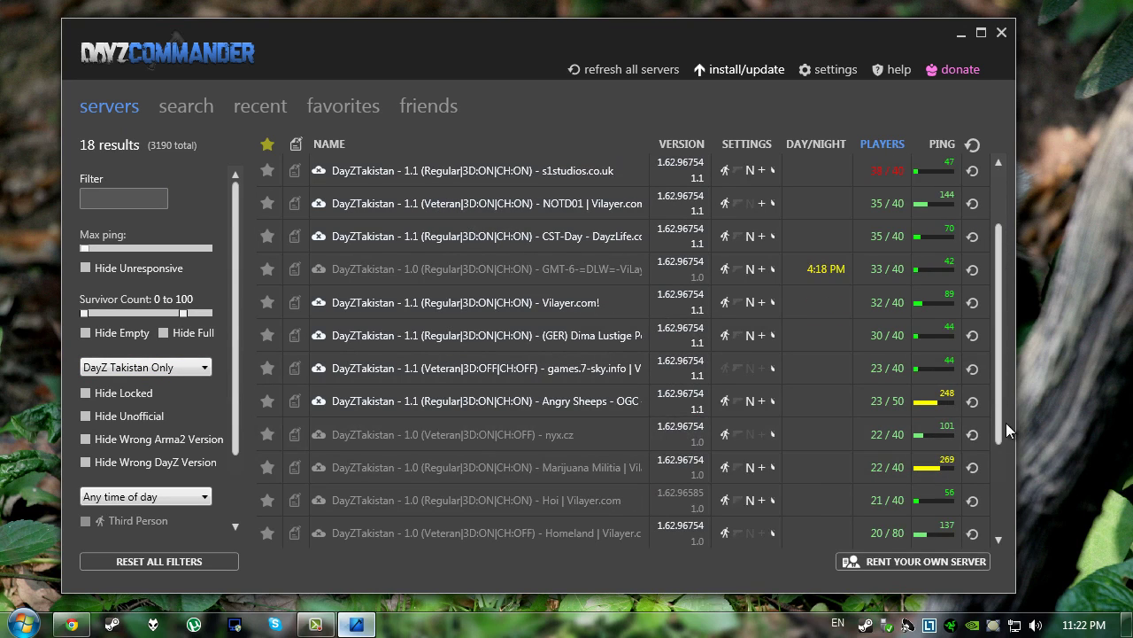
pyautogui.moveTo(1006, 422); pyautogui.dragTo(1010, 359)
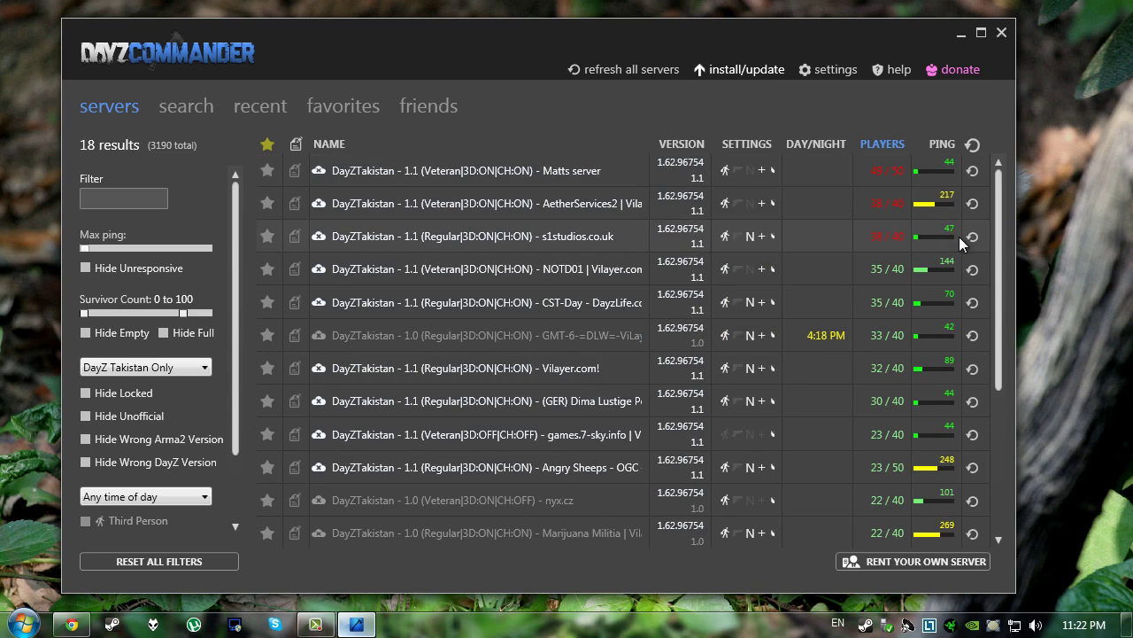
pyautogui.moveTo(1001, 249); pyautogui.dragTo(1003, 311)
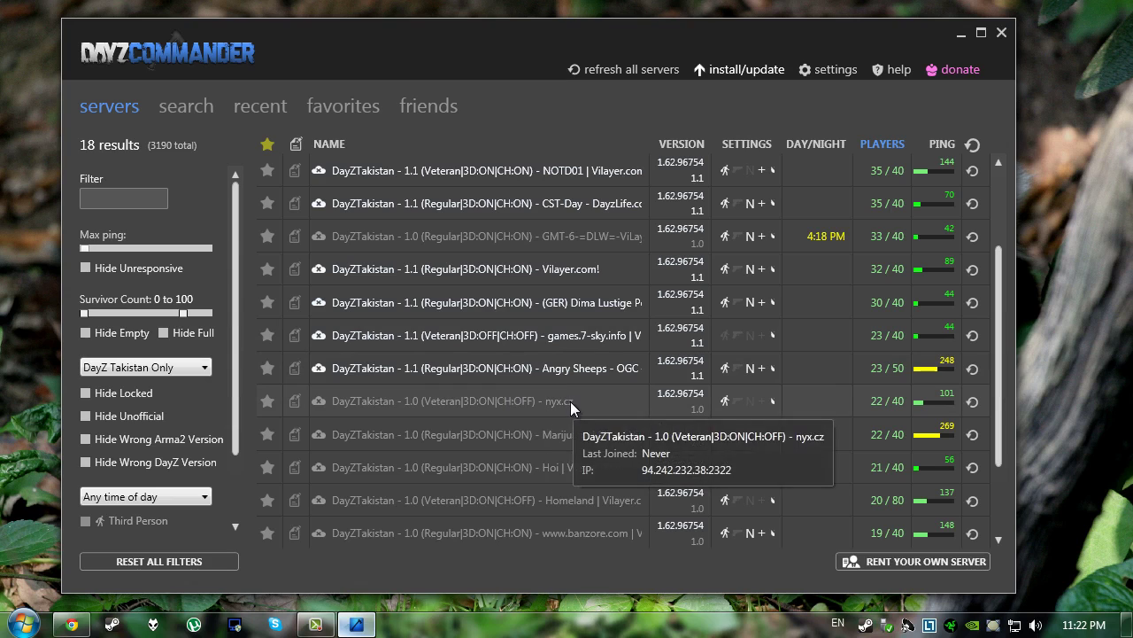
pyautogui.moveTo(694, 397)
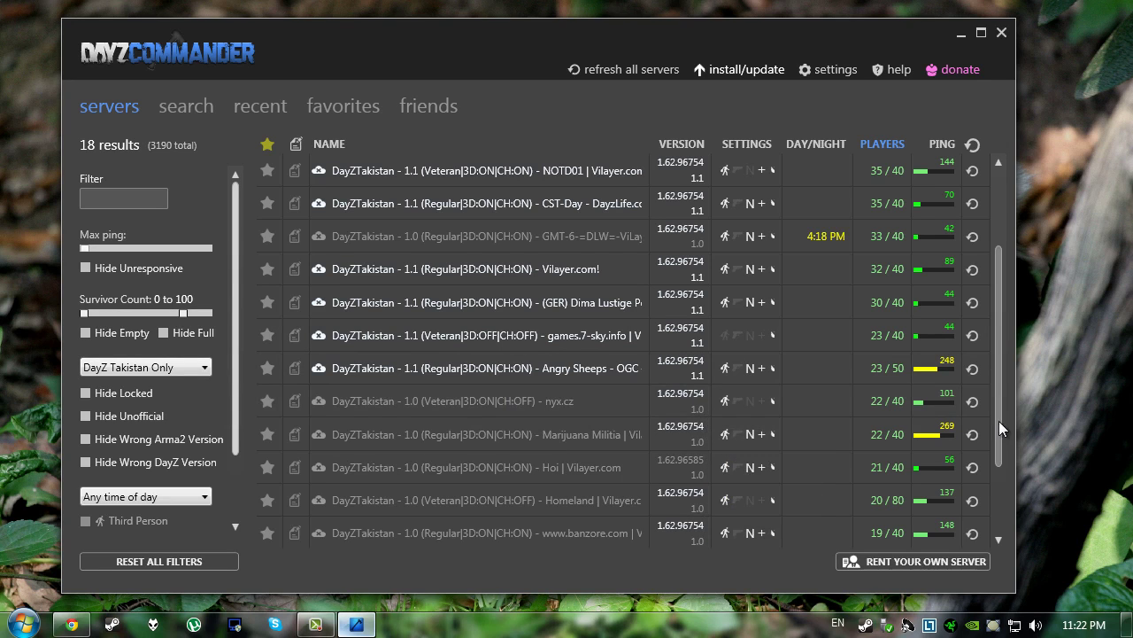
pyautogui.moveTo(999, 421); pyautogui.dragTo(1003, 307)
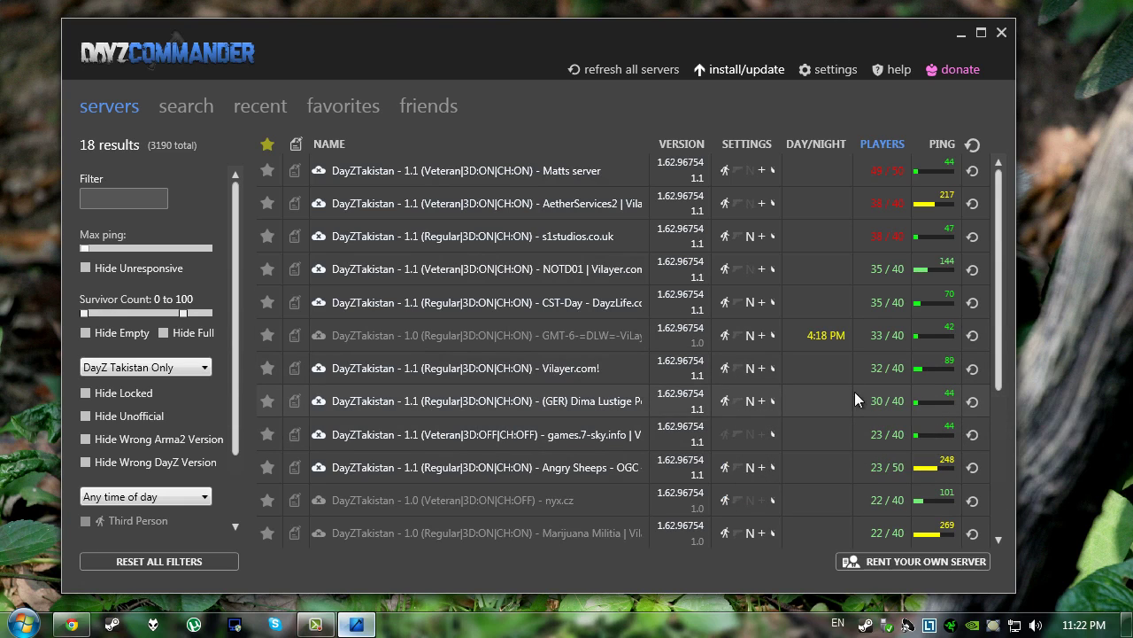
pyautogui.moveTo(1001, 376); pyautogui.dragTo(1003, 401)
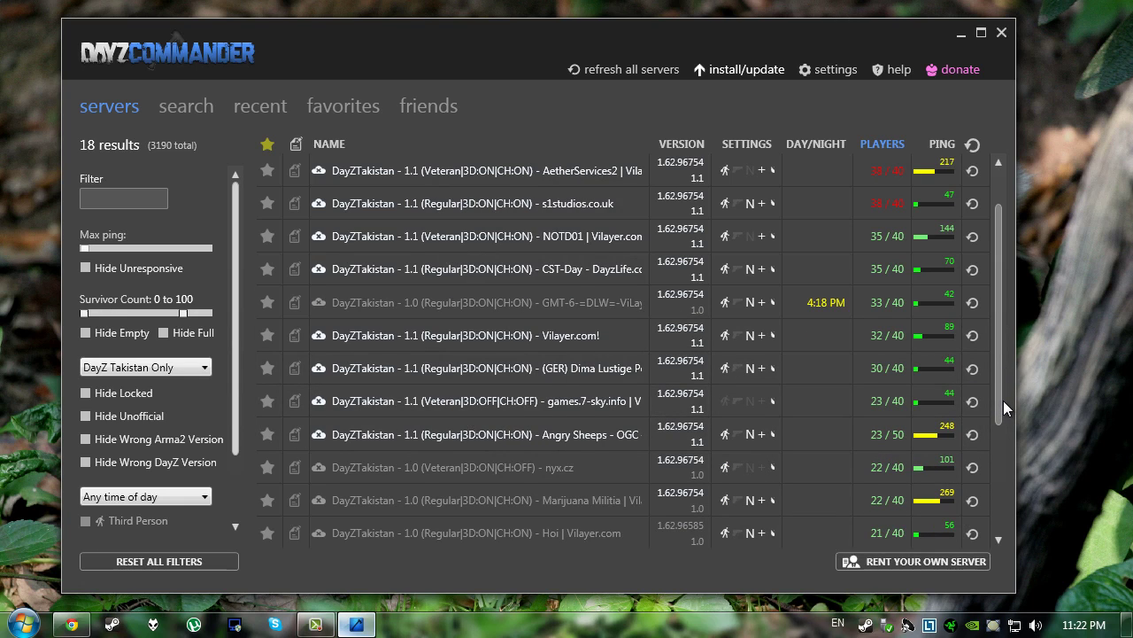
pyautogui.doubleClick(824, 372)
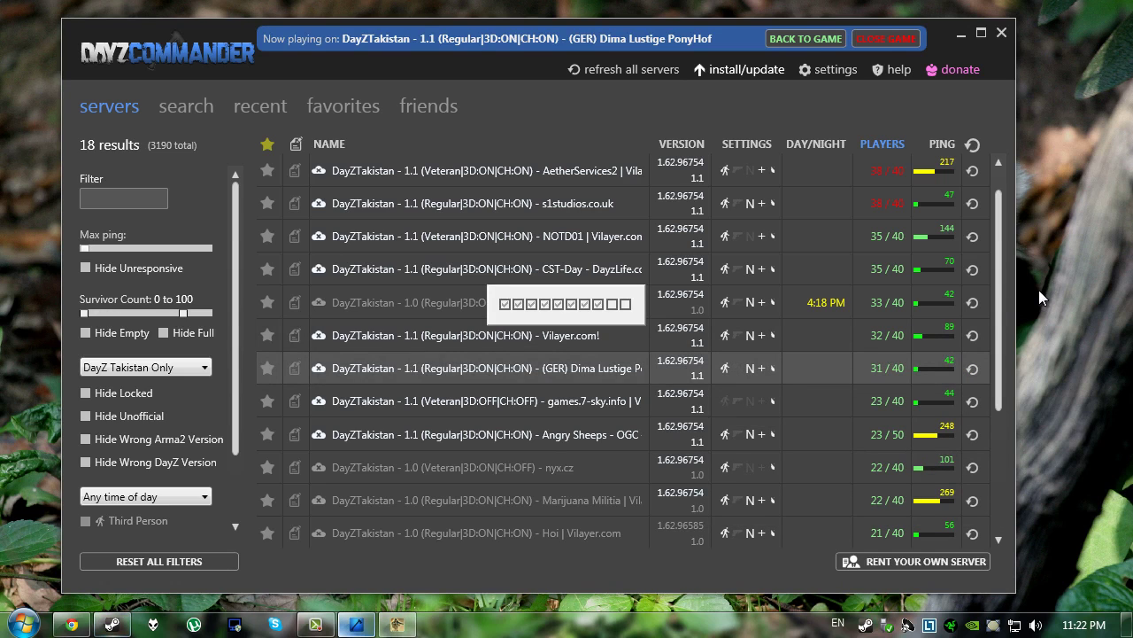